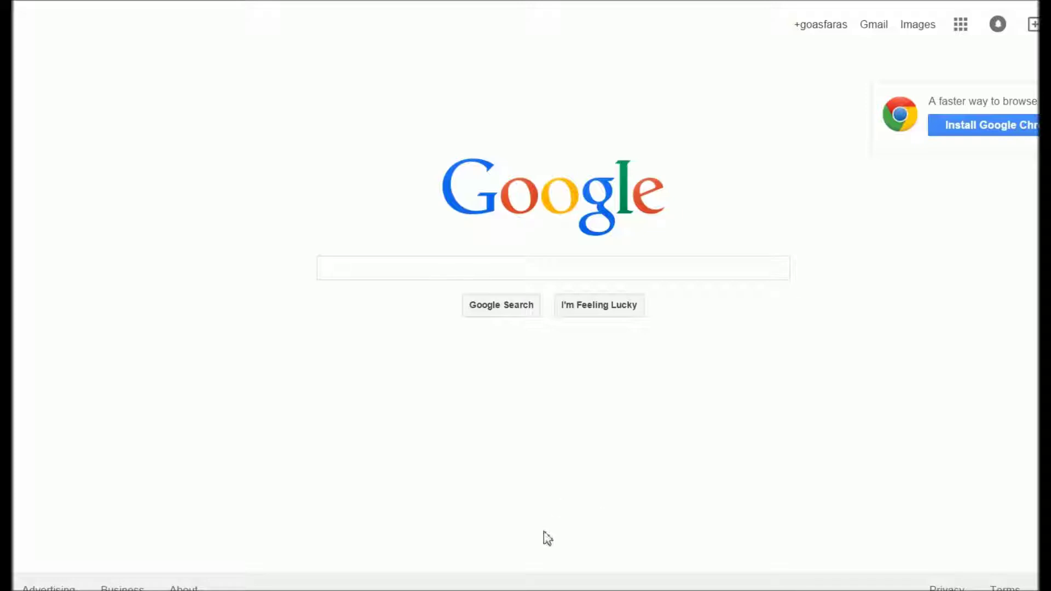
# Search Google for 'movie make' and open Microsoft's Get Movie Maker page.
pyautogui.click(460, 269)
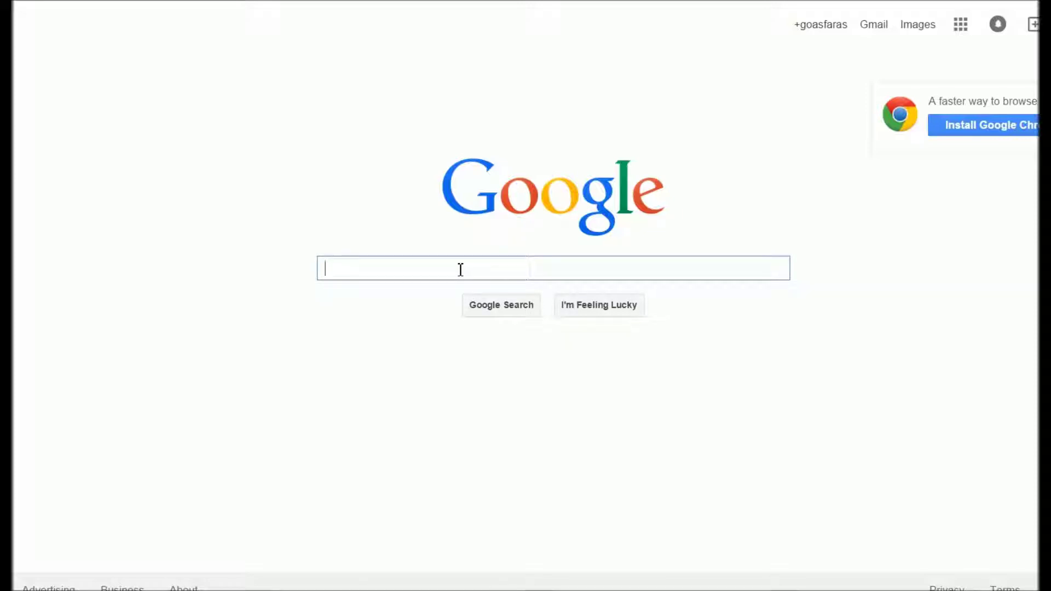
pyautogui.write('movie')
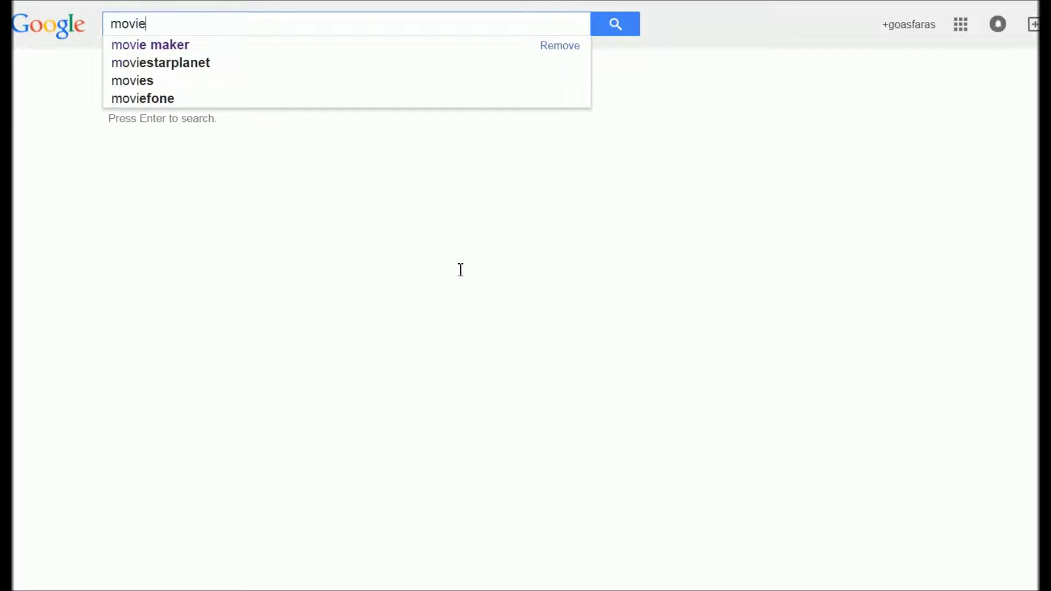
pyautogui.write(' make')
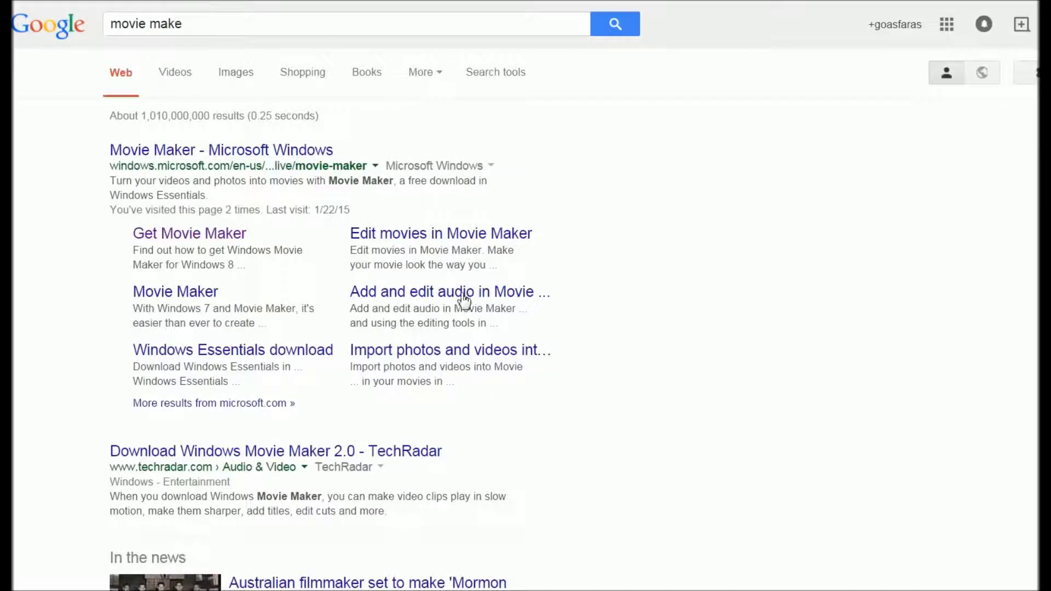
pyautogui.click(172, 238)
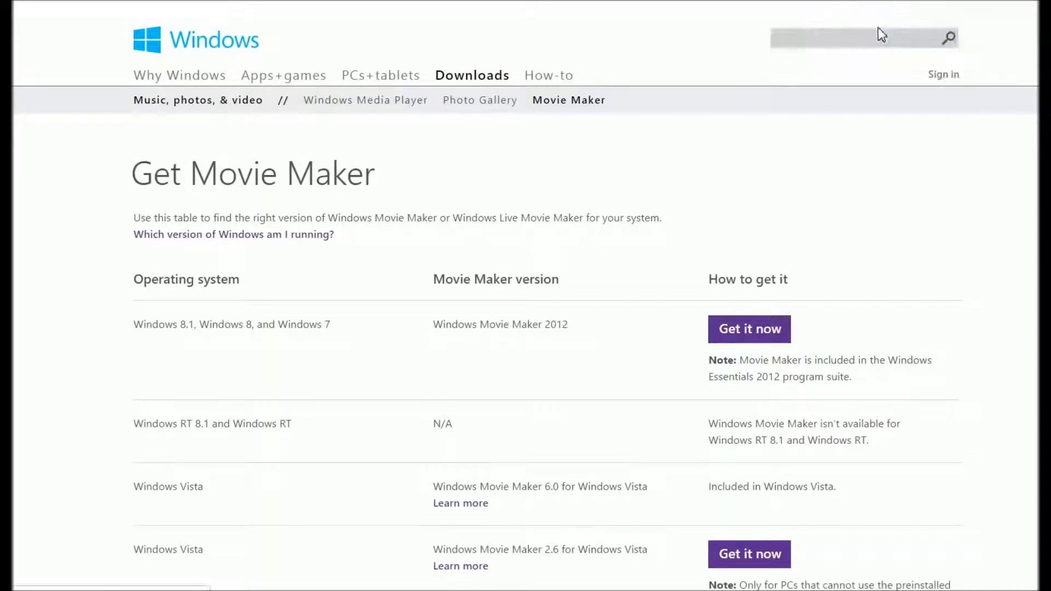
# Move the security warning aside and run the Windows Essentials 2012 setup.
pyautogui.moveTo(594, 169); pyautogui.dragTo(526, 161)
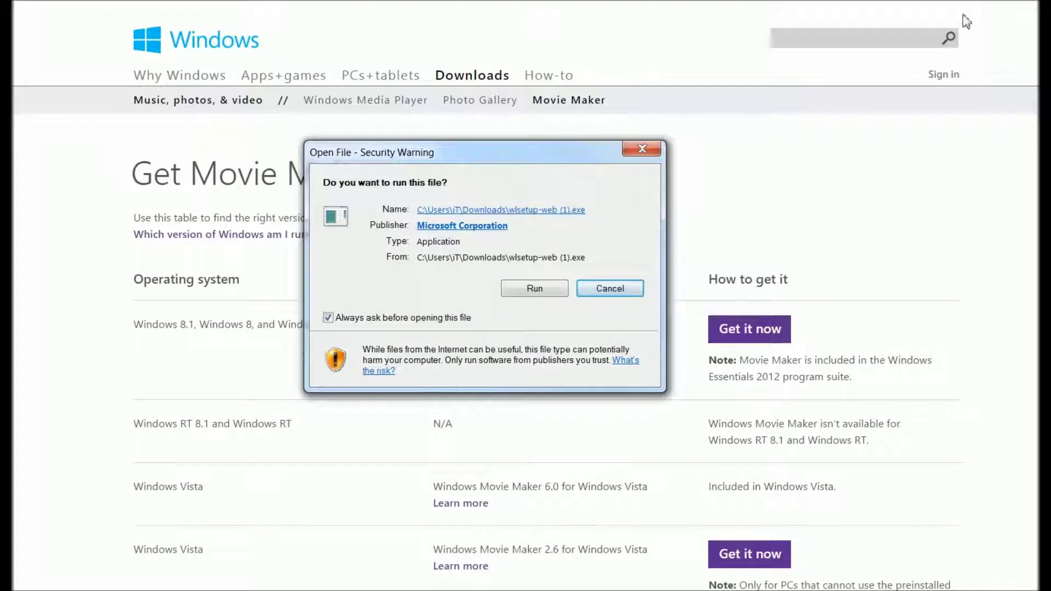
pyautogui.click(532, 297)
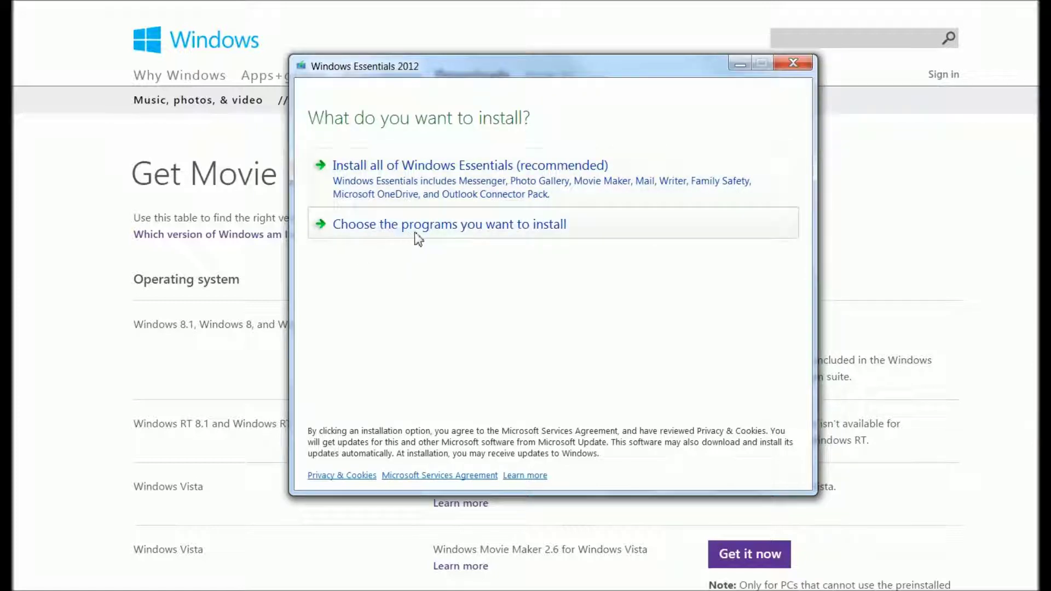
# Choose custom programs, unchecking OneDrive, Mail, Writer, Messenger and Family Safety, then start installing.
pyautogui.click(486, 232)
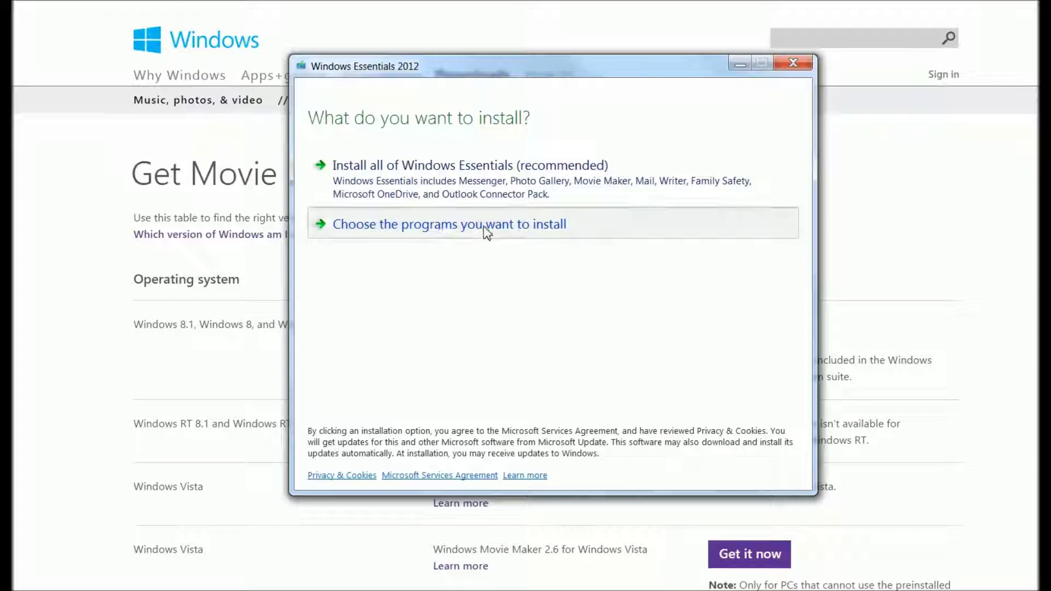
pyautogui.click(317, 203)
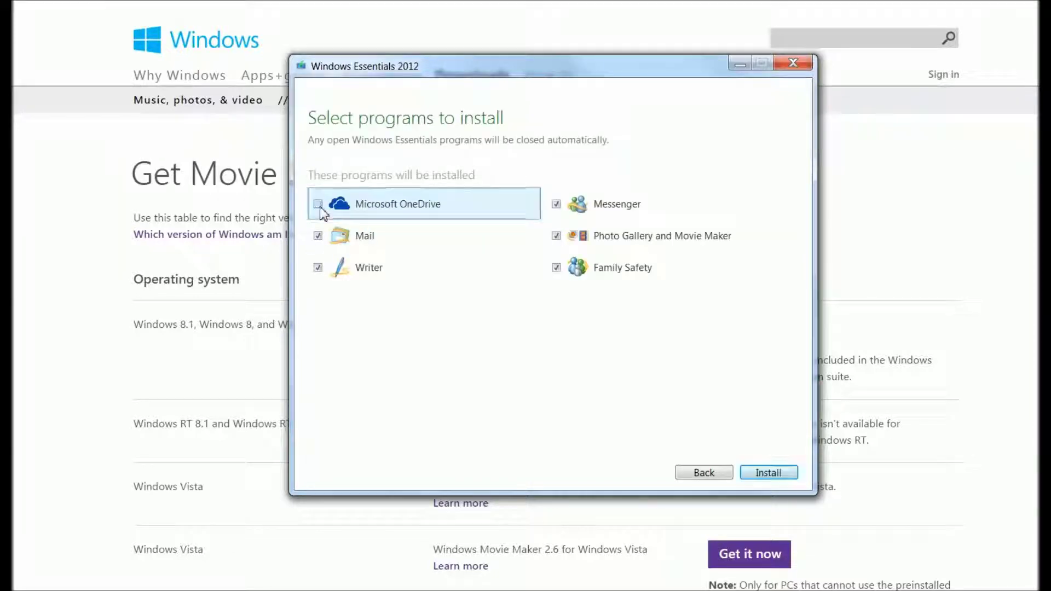
pyautogui.click(318, 236)
pyautogui.click(318, 268)
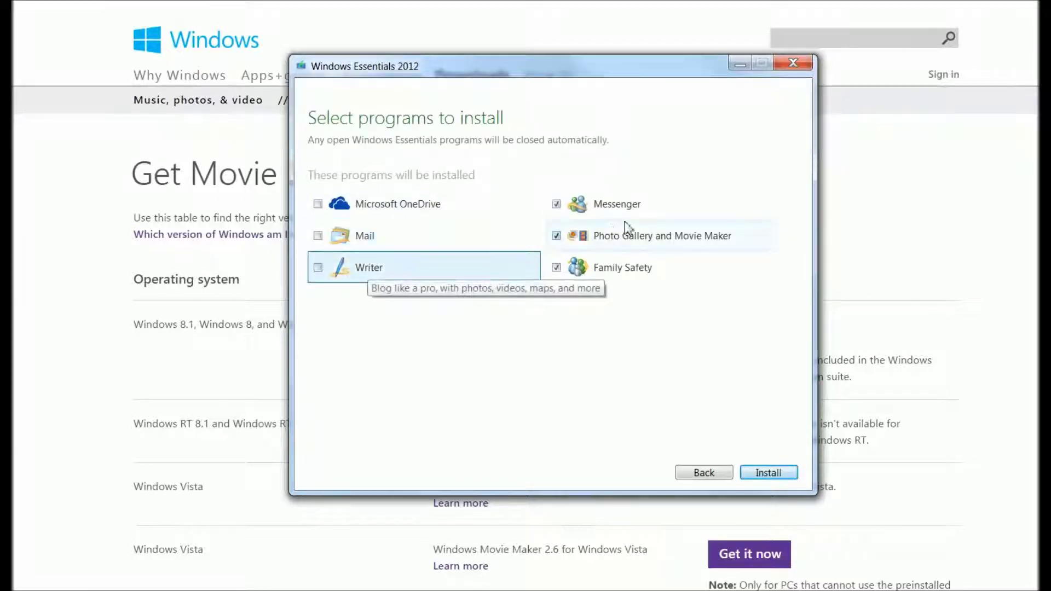
pyautogui.click(557, 205)
pyautogui.click(557, 269)
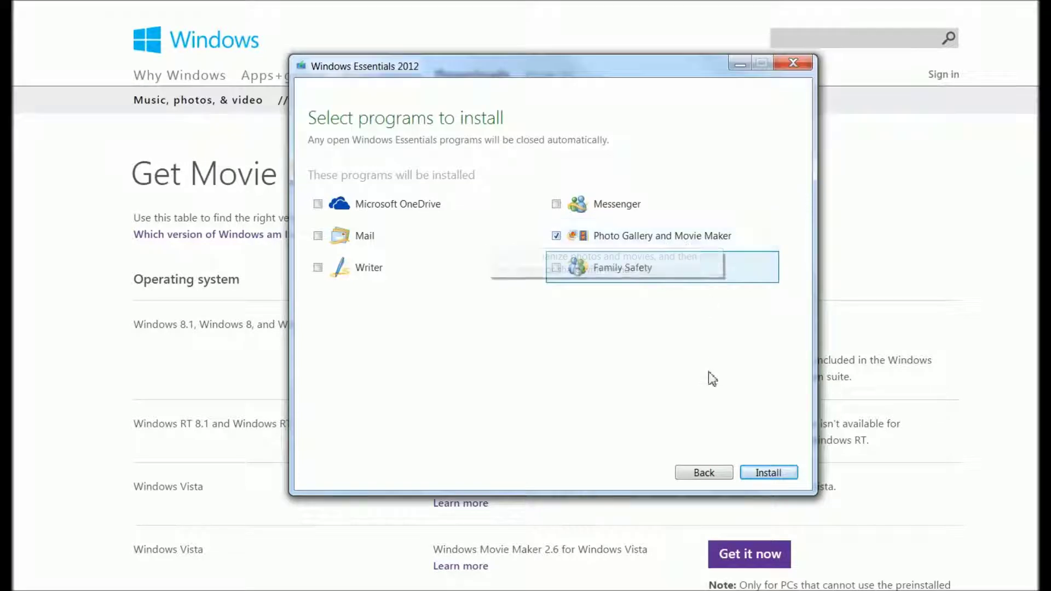
pyautogui.click(754, 475)
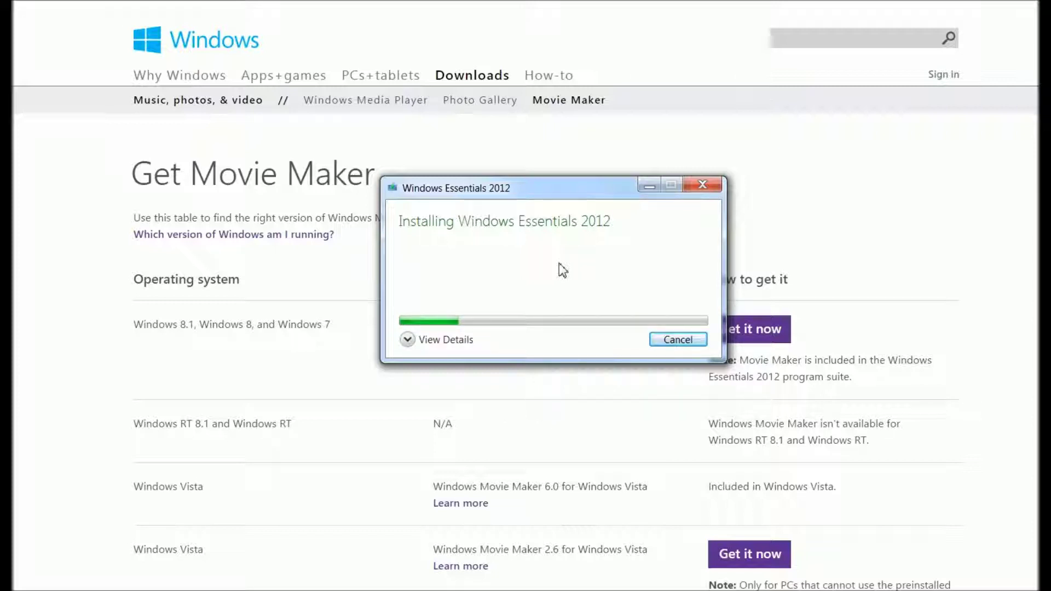
pyautogui.click(408, 340)
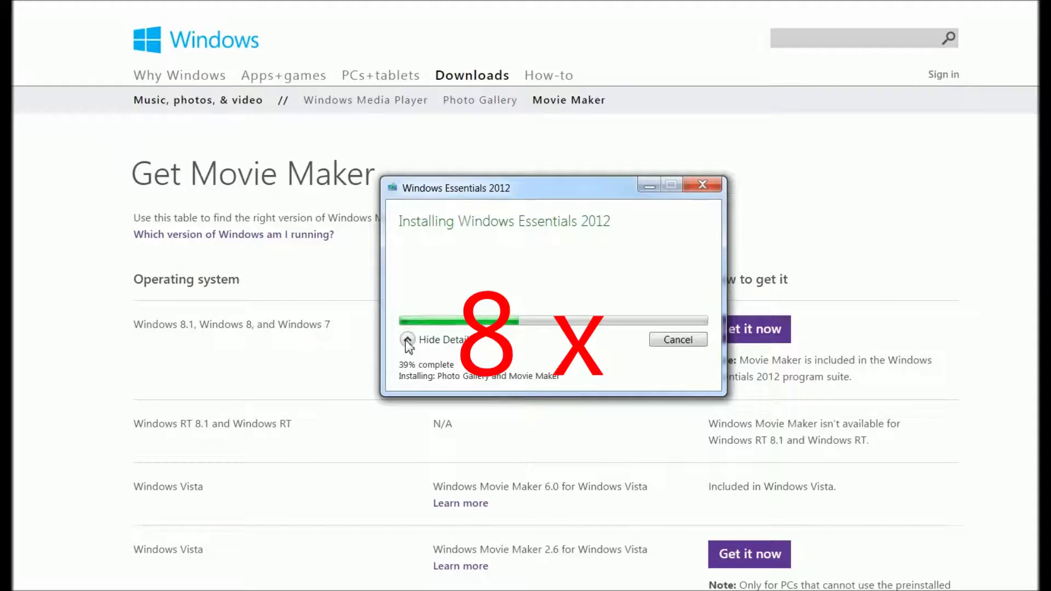
# Toggle the installation details off and back on, then show the hidden tray icons.
pyautogui.click(407, 340)
pyautogui.click(407, 341)
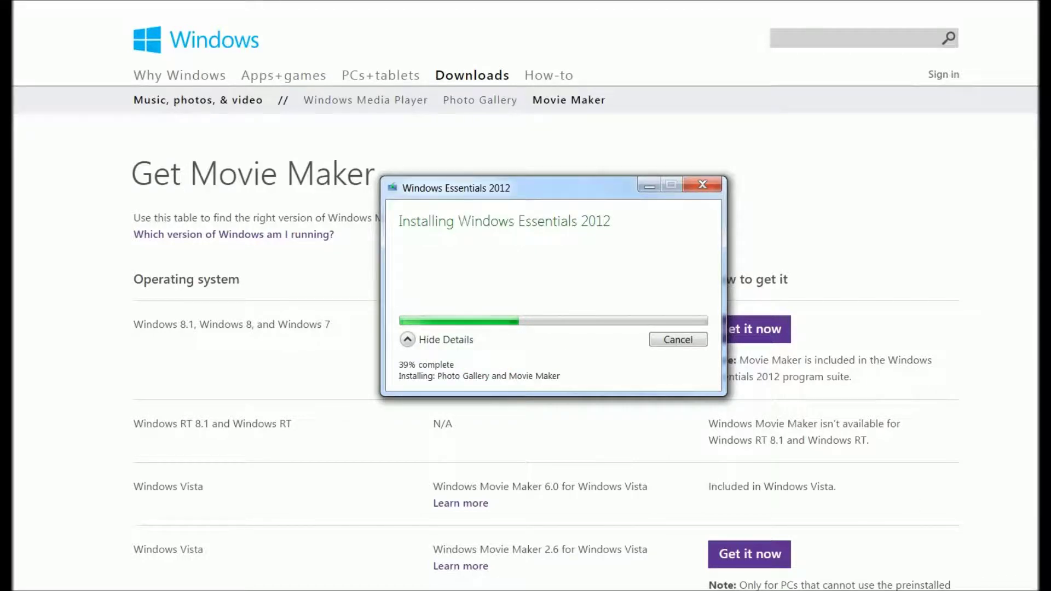
pyautogui.click(968, 590)
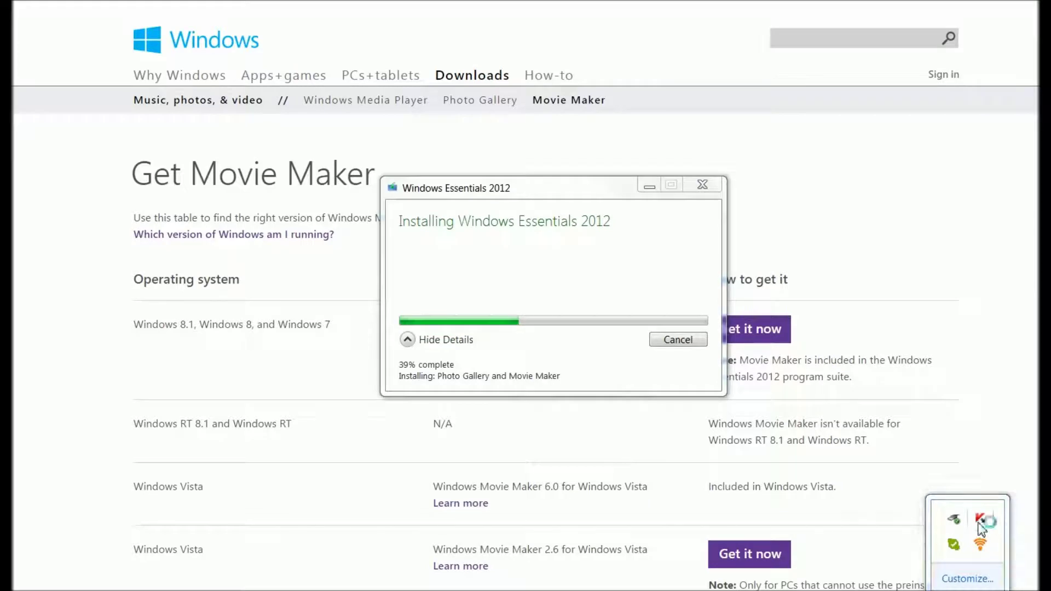
# Pause Kaspersky protection for 1 hour, agreeing to terminate network connections.
pyautogui.rightClick(979, 524)
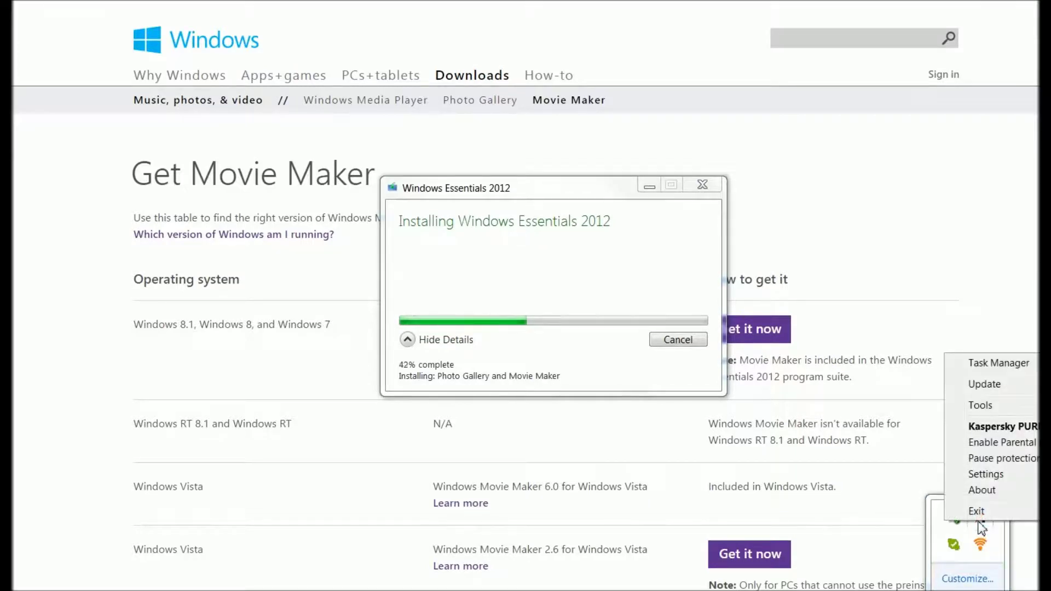
pyautogui.click(1000, 460)
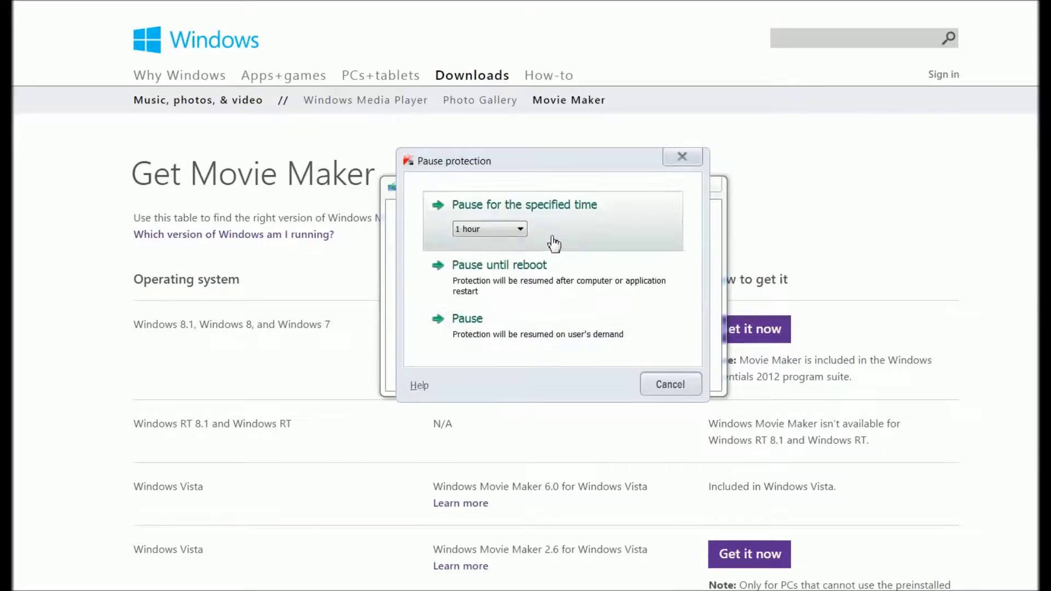
pyautogui.click(586, 241)
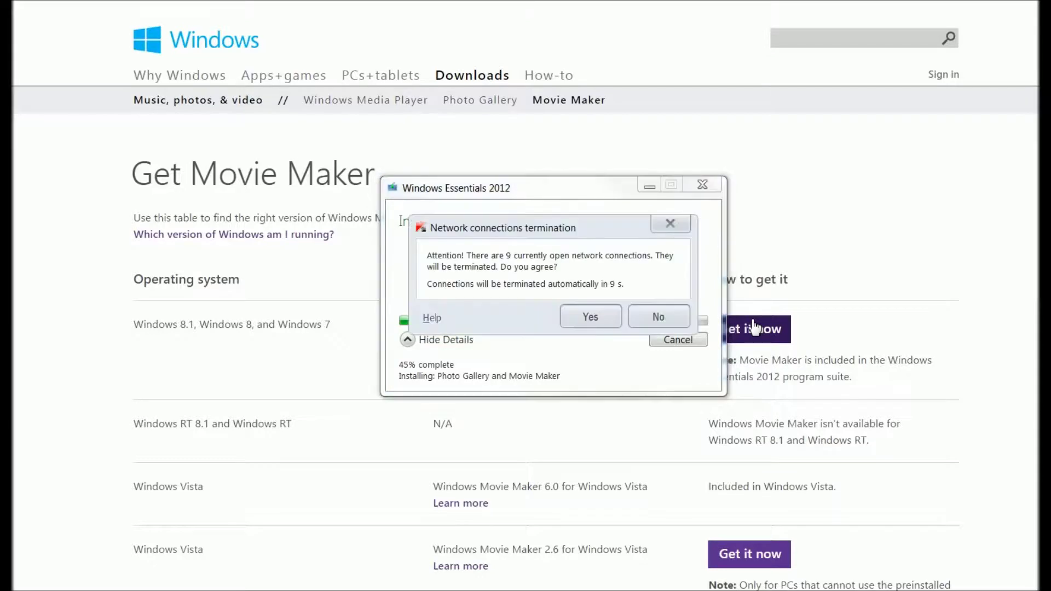
pyautogui.click(605, 322)
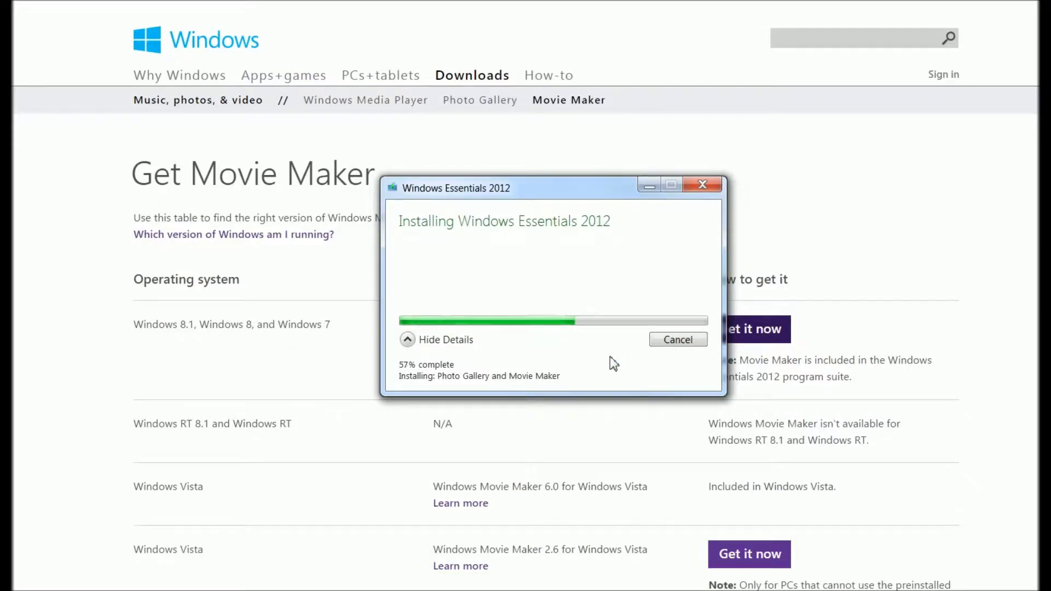
# Move the installer off screen and crop the screenshot from header to table bottom.
pyautogui.moveTo(612, 194); pyautogui.dragTo(1048, 82)
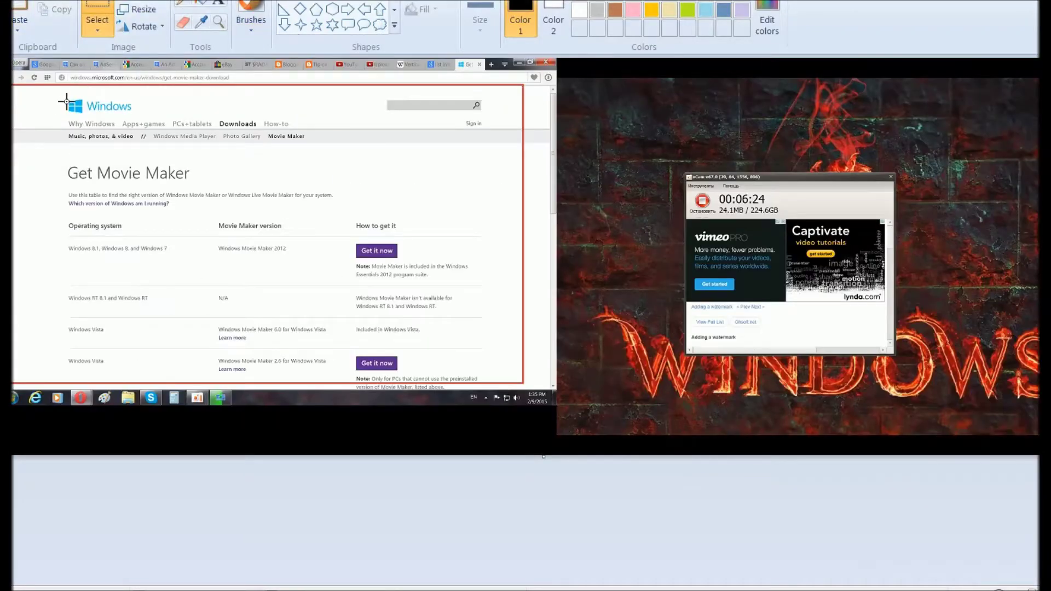
pyautogui.moveTo(66, 101); pyautogui.dragTo(402, 262)
pyautogui.hotkey('ctrl', 'shift', 'x')
pyautogui.hotkey('ctrl', 'z')
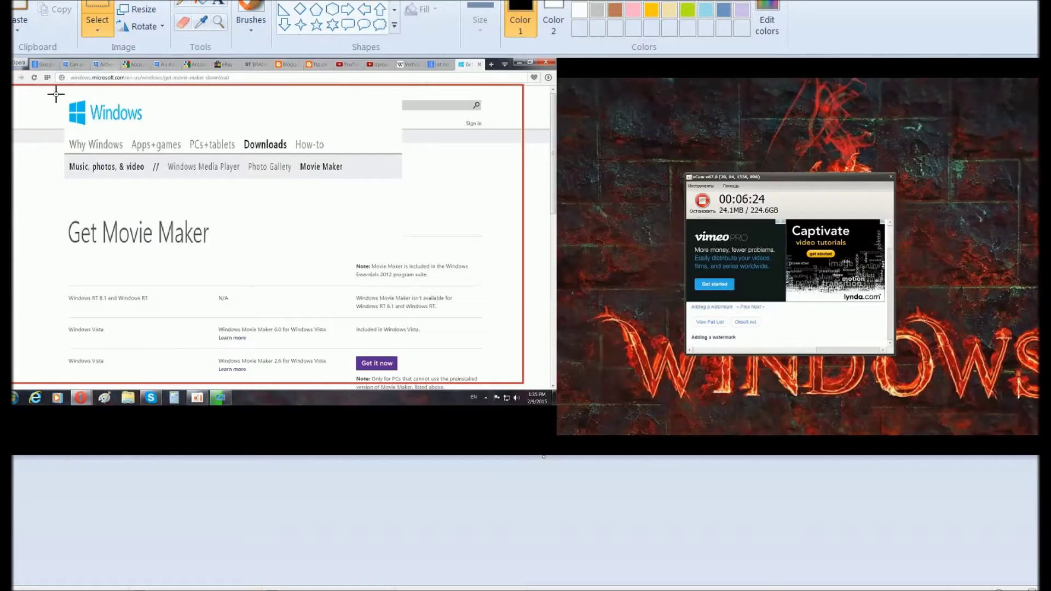
pyautogui.moveTo(66, 92); pyautogui.dragTo(465, 379)
pyautogui.hotkey('ctrl', 'shift', 'x')
# Enlarge the Get Movie Maker title and the Get it now button image.
pyautogui.moveTo(13, 167); pyautogui.dragTo(182, 213)
pyautogui.moveTo(182, 167); pyautogui.dragTo(246, 149)
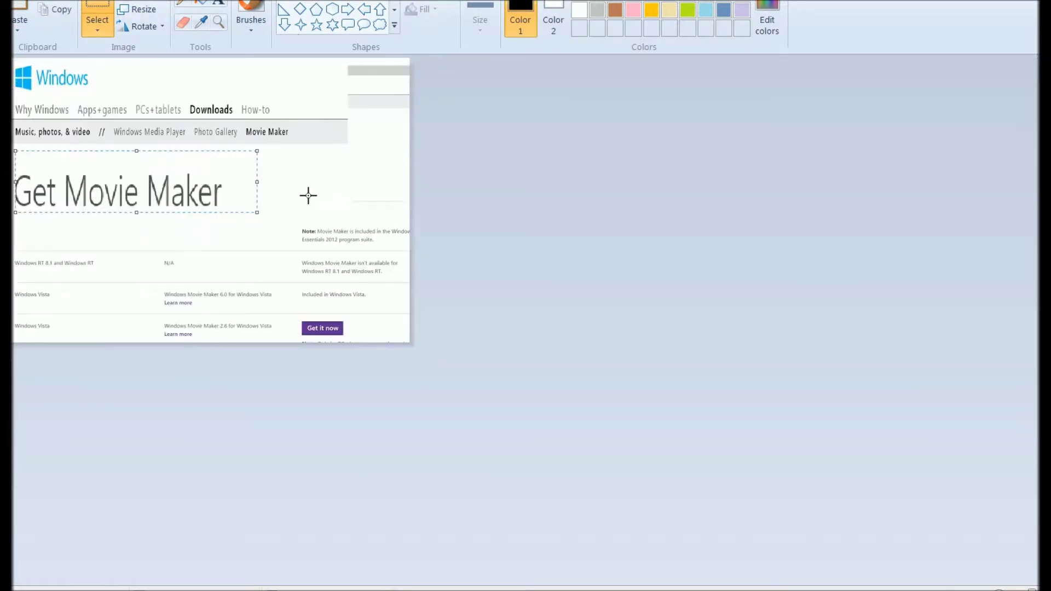
pyautogui.moveTo(356, 338); pyautogui.dragTo(300, 317)
pyautogui.moveTo(300, 317); pyautogui.dragTo(267, 223)
pyautogui.click(224, 321)
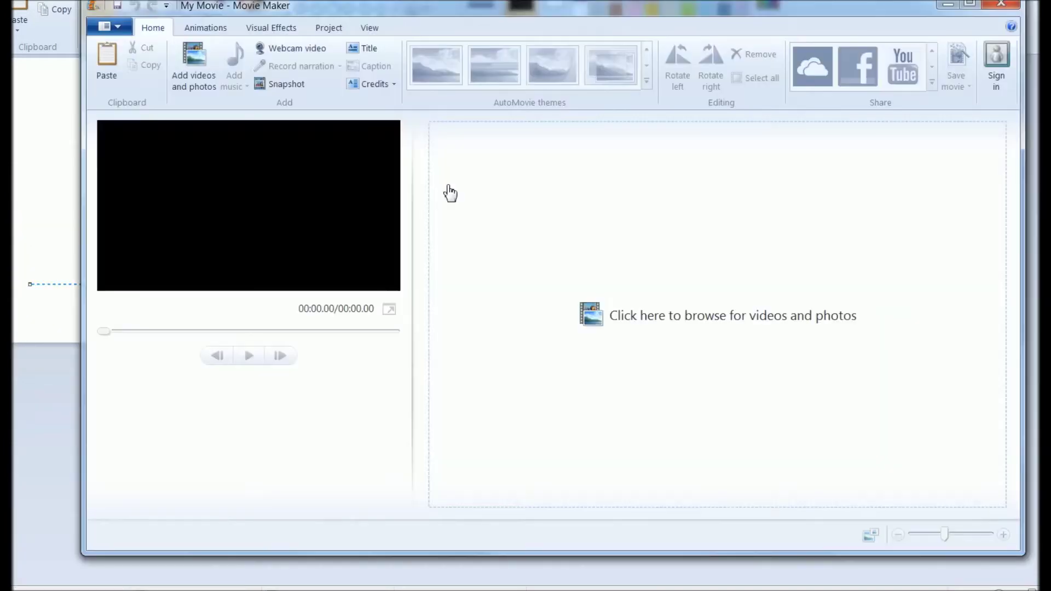
# Reposition and shrink the Movie Maker window, then open and close the Add Videos and Photos browser.
pyautogui.moveTo(335, 16); pyautogui.dragTo(328, 36)
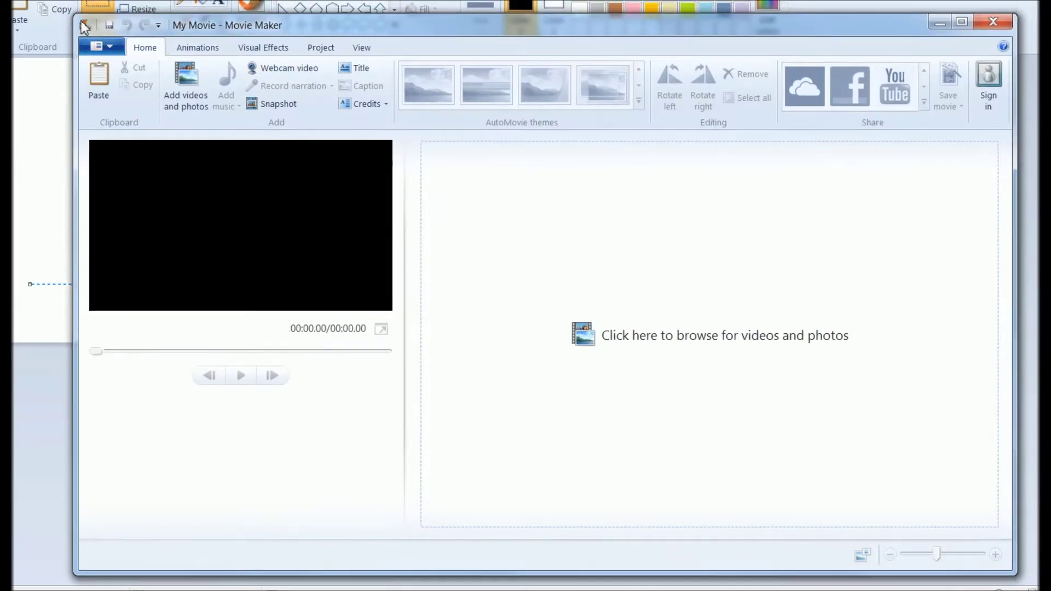
pyautogui.moveTo(76, 13); pyautogui.dragTo(124, 42)
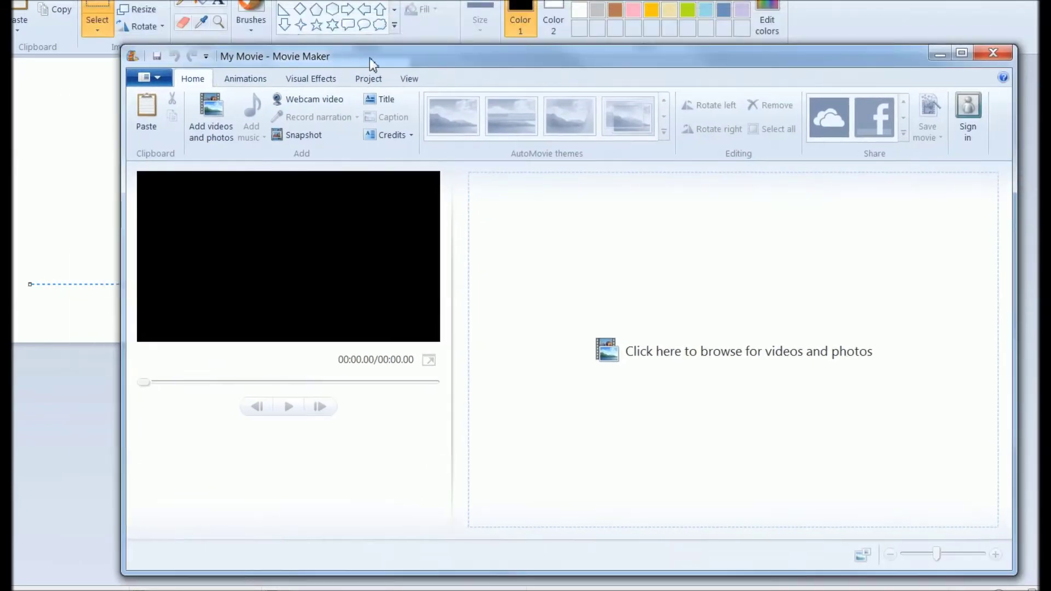
pyautogui.moveTo(370, 58); pyautogui.dragTo(309, 33)
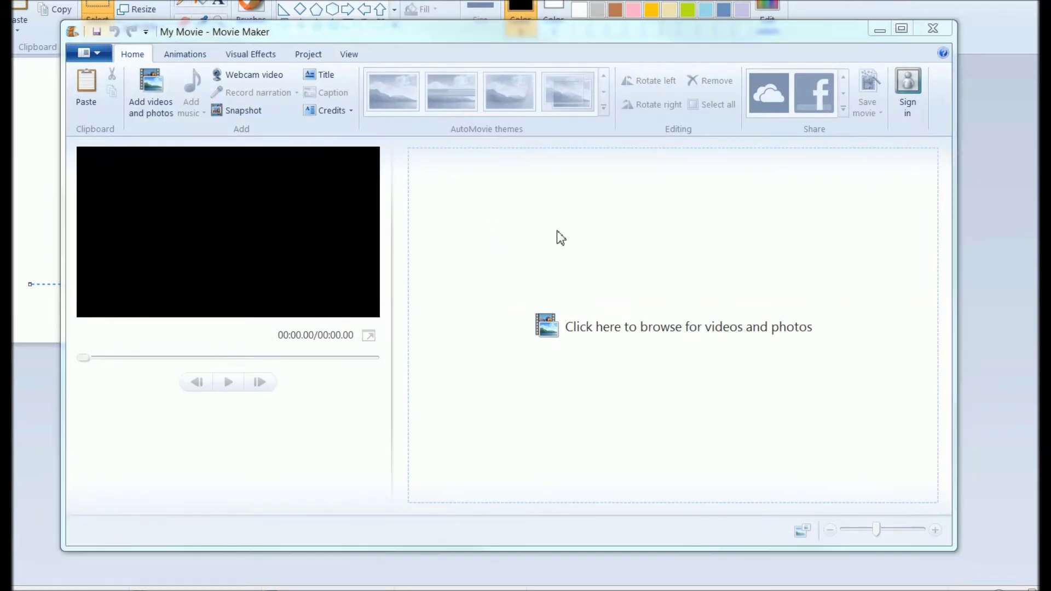
pyautogui.click(608, 307)
pyautogui.click(593, 35)
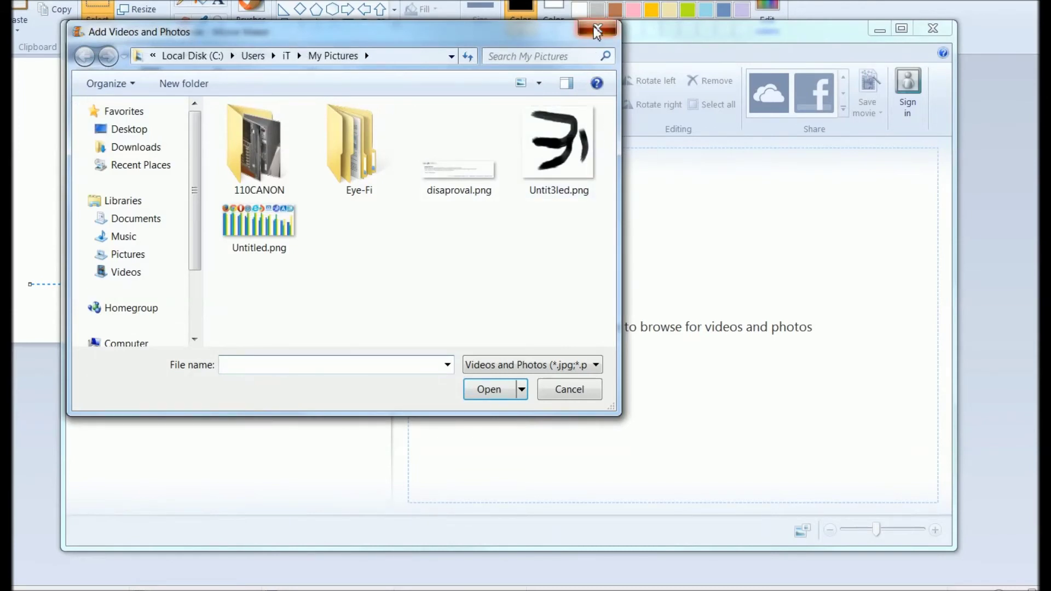